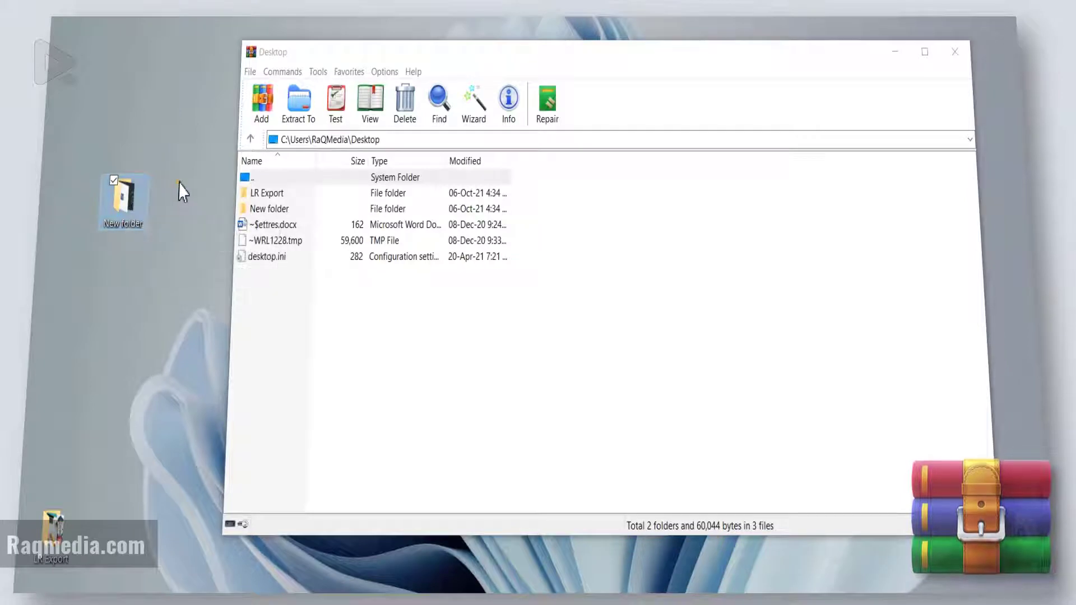
Open New folder on the desktop to view the files it contains, and close it again.
left_click(177, 182)
double_click(132, 210)
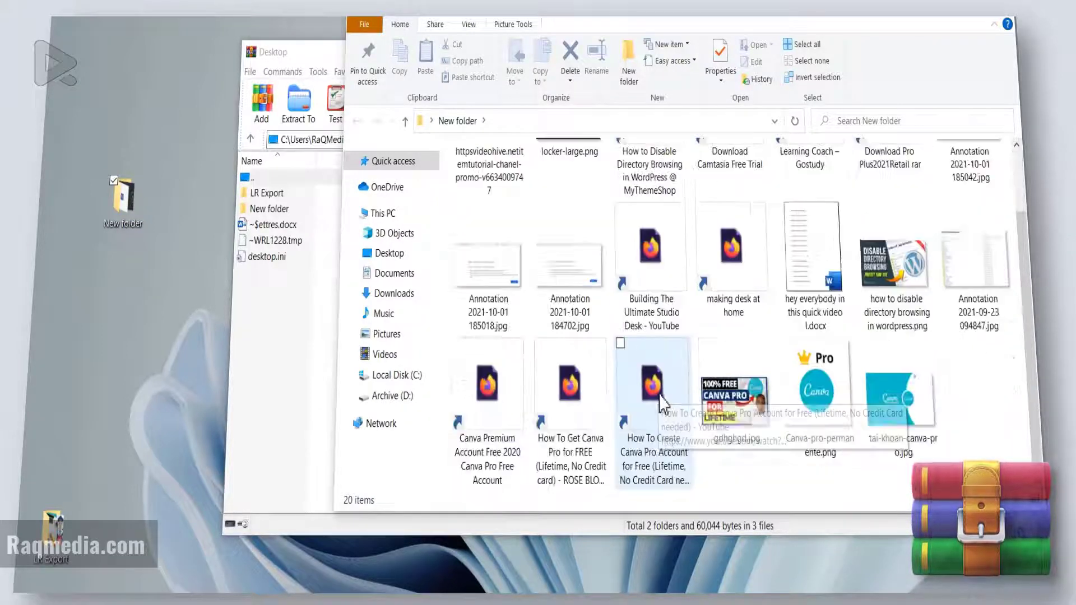
left_click(1001, 7)
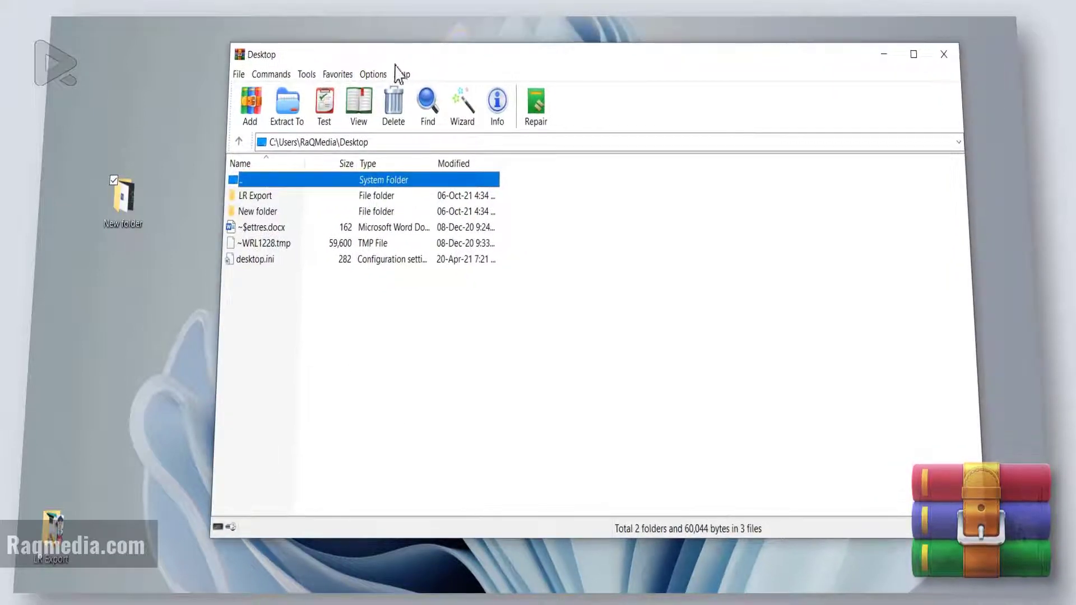
Start adding New folder to a new archive and name the archive "My work".
left_click(259, 109)
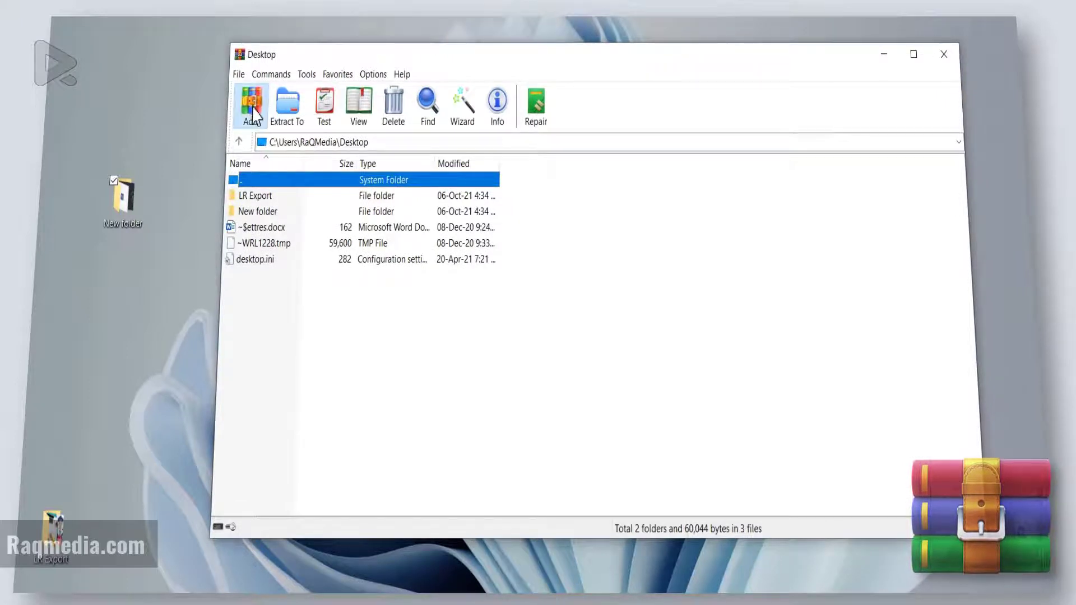
left_click(538, 191)
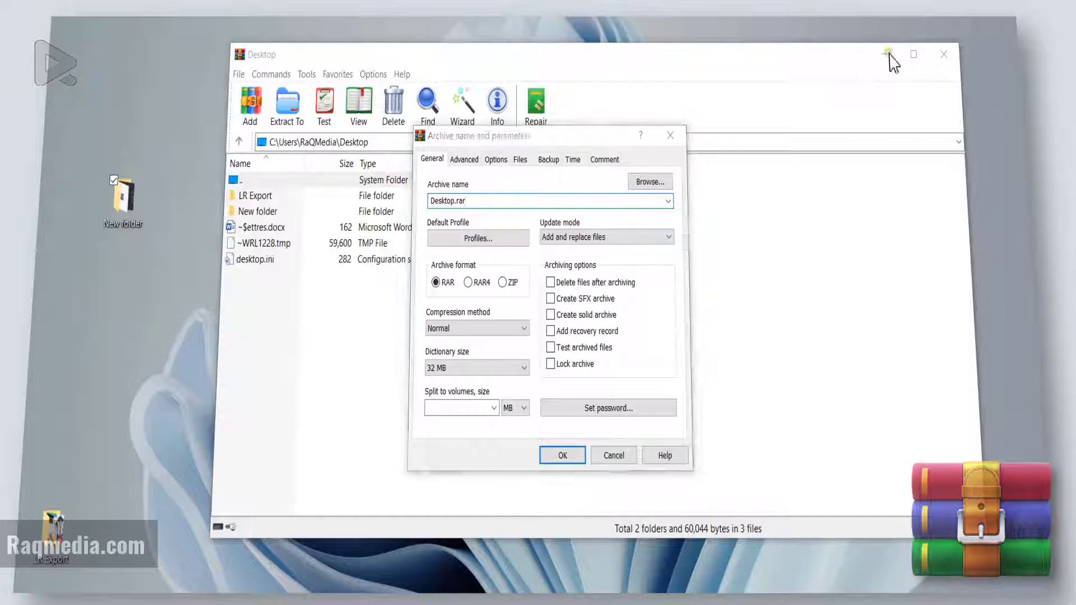
double_click(480, 208)
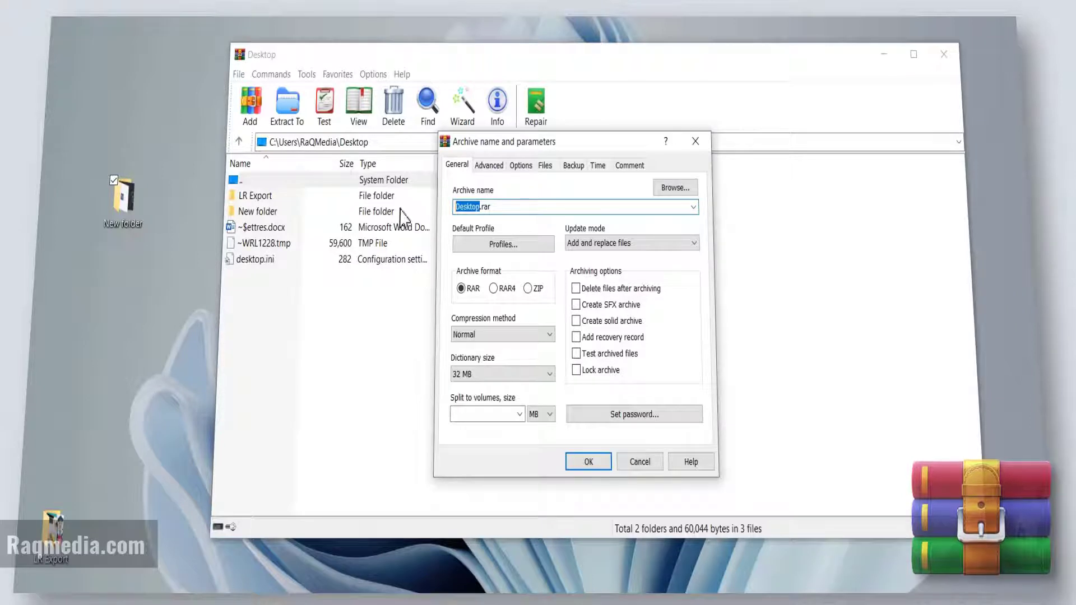
type("My work")
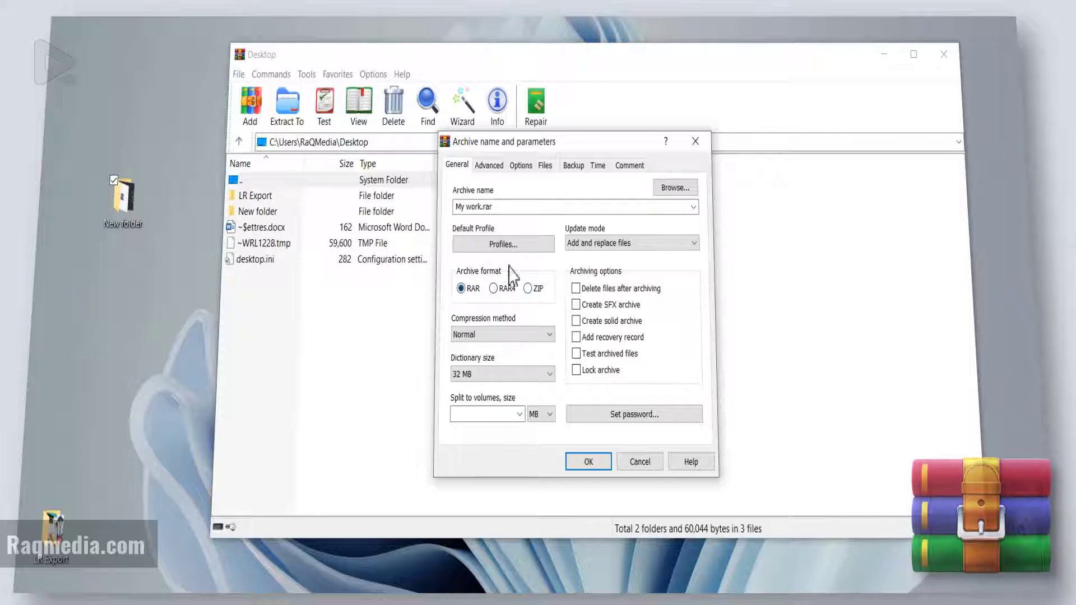
Try the ZIP archive format, return to RAR, and view the preset volume split sizes.
left_click(527, 288)
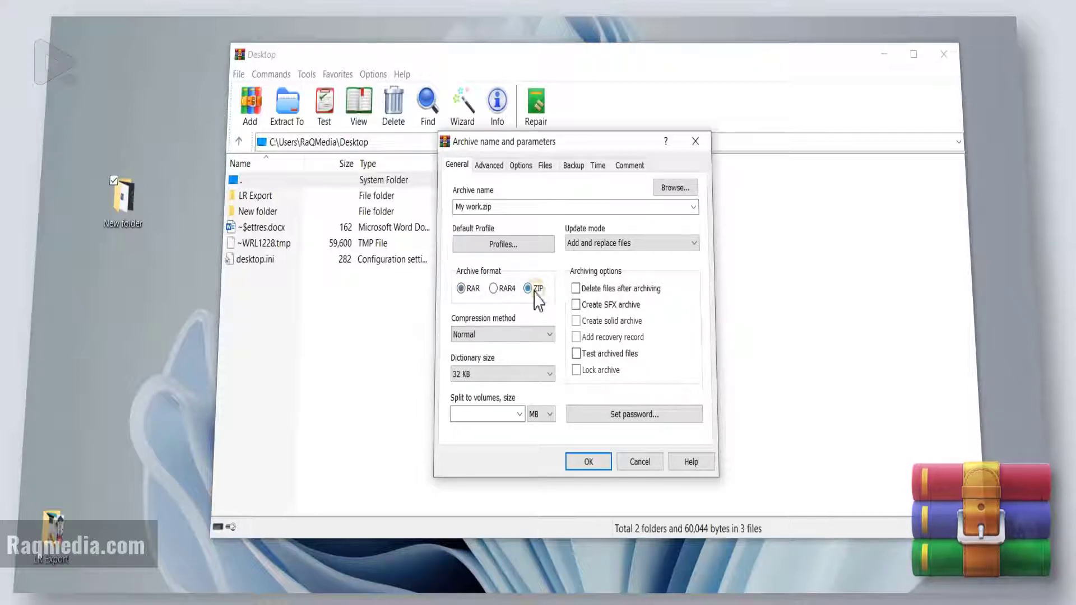
left_click(462, 289)
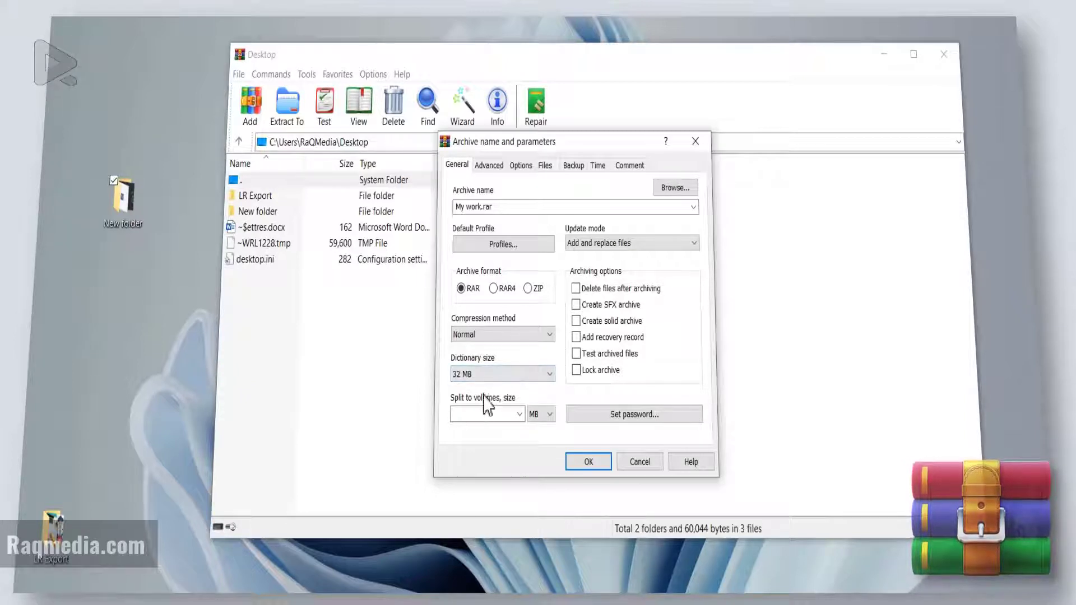
left_click(519, 414)
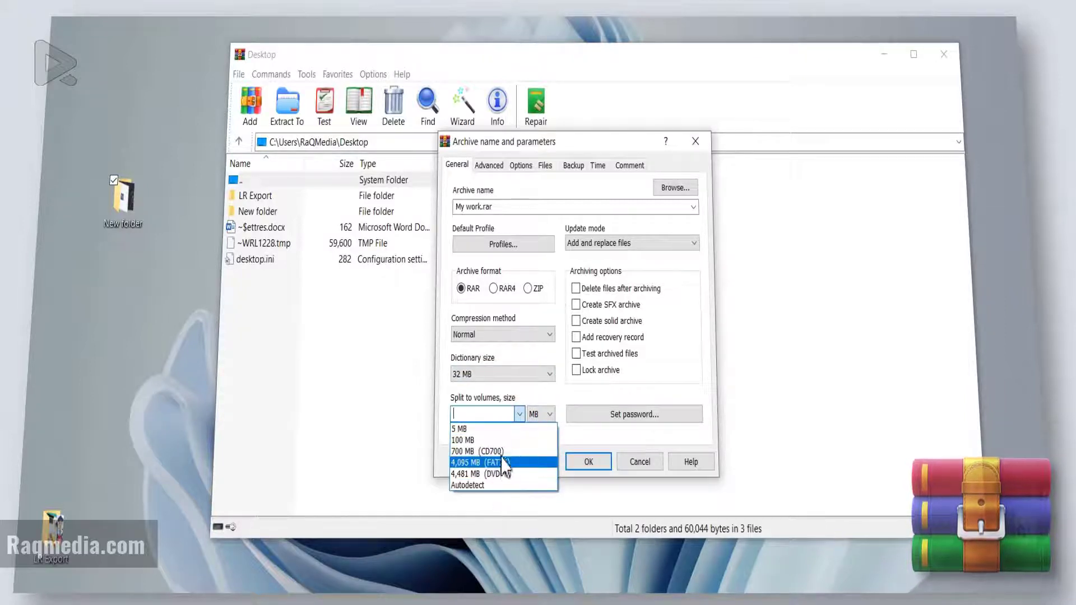
left_click(560, 404)
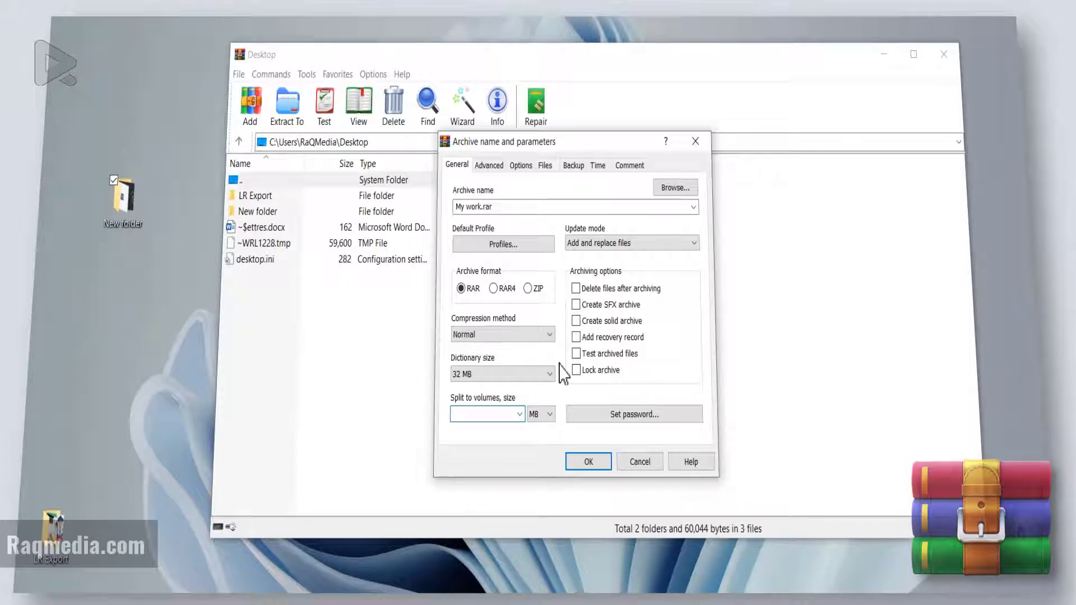
Try the Best and Fast compression methods and set the method back to Normal.
left_click(541, 333)
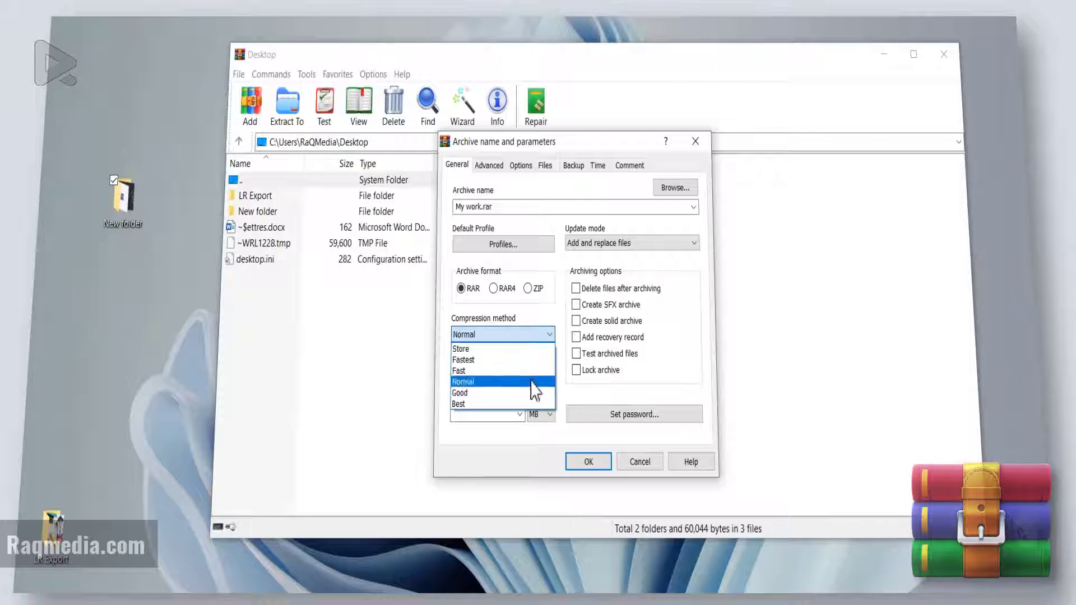
left_click(494, 404)
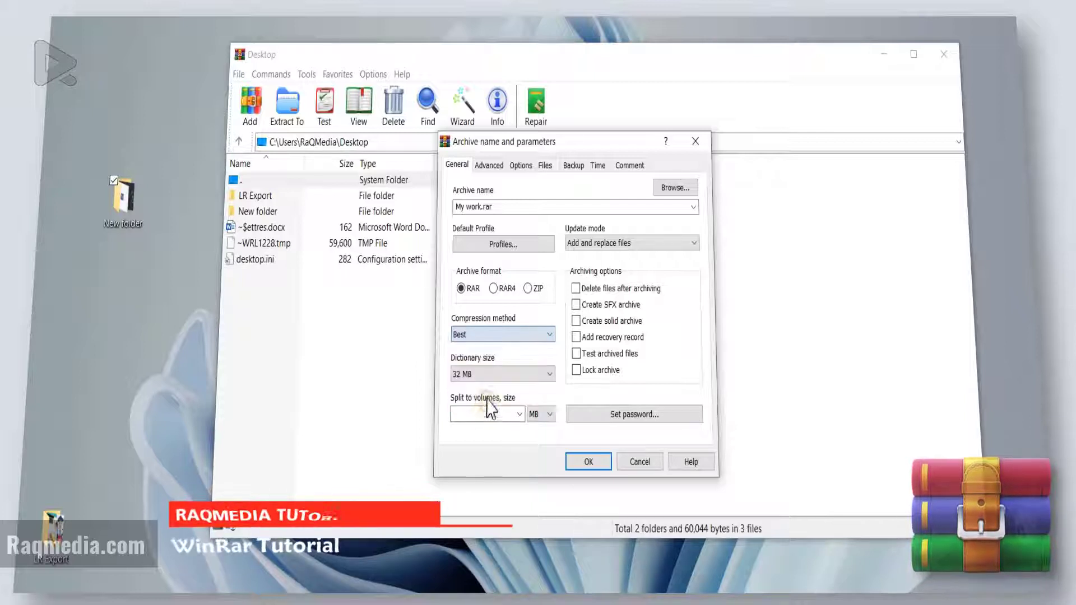
left_click(507, 337)
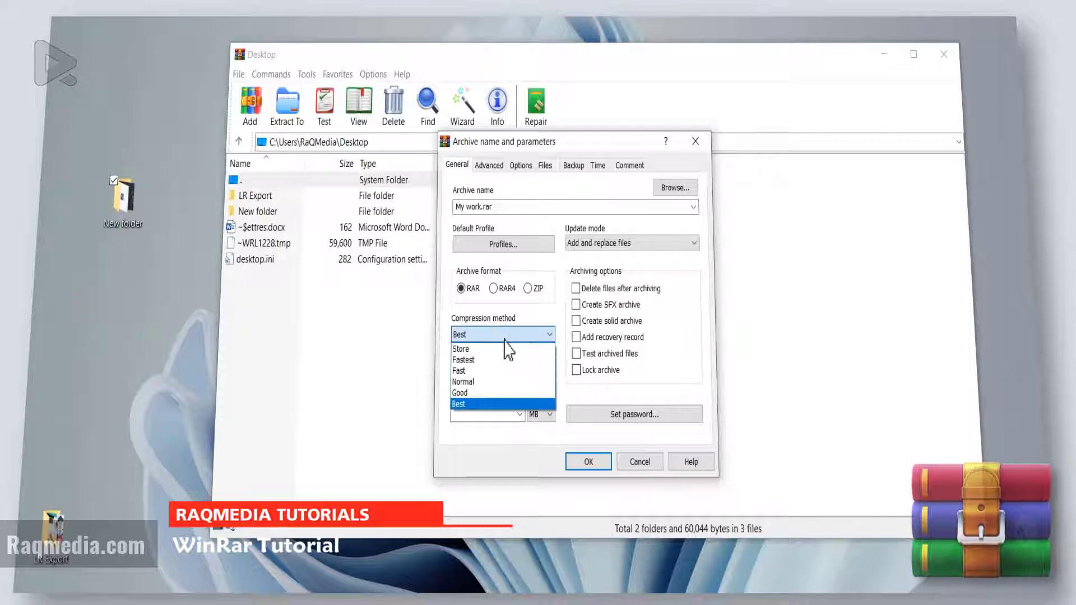
left_click(504, 371)
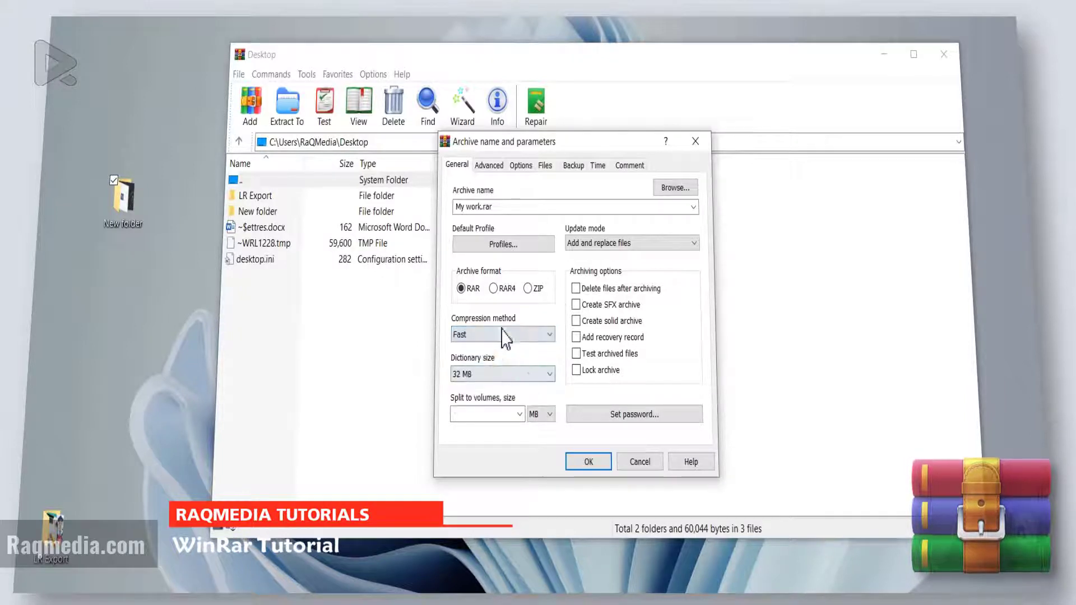
left_click(509, 335)
left_click(512, 381)
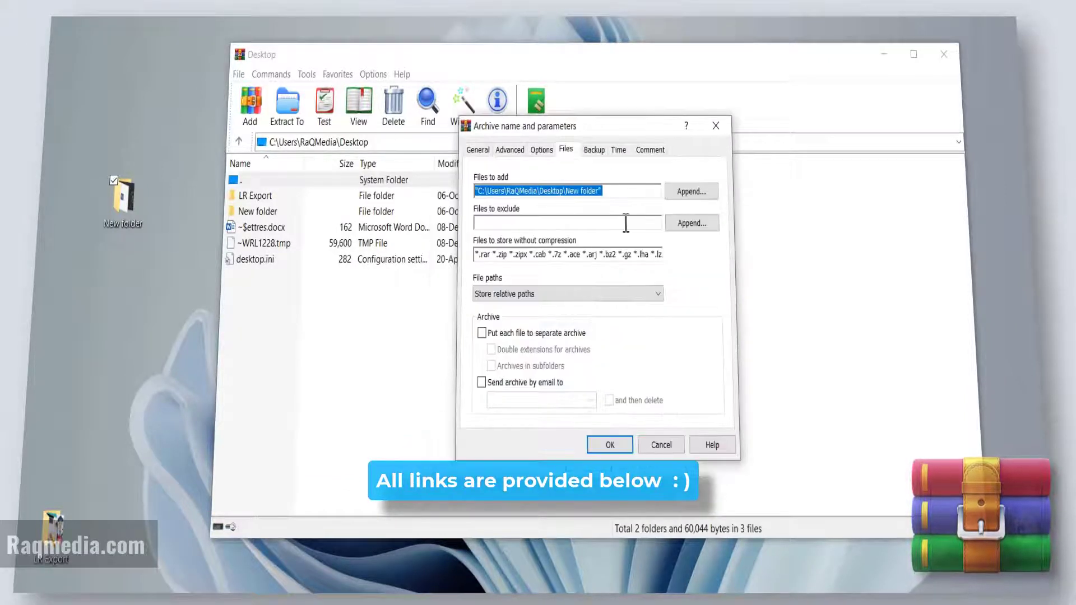
Clear the list of files to add and append New folder from the Desktop.
left_click(603, 187)
key("ctrl+a")
key("BackSpace")
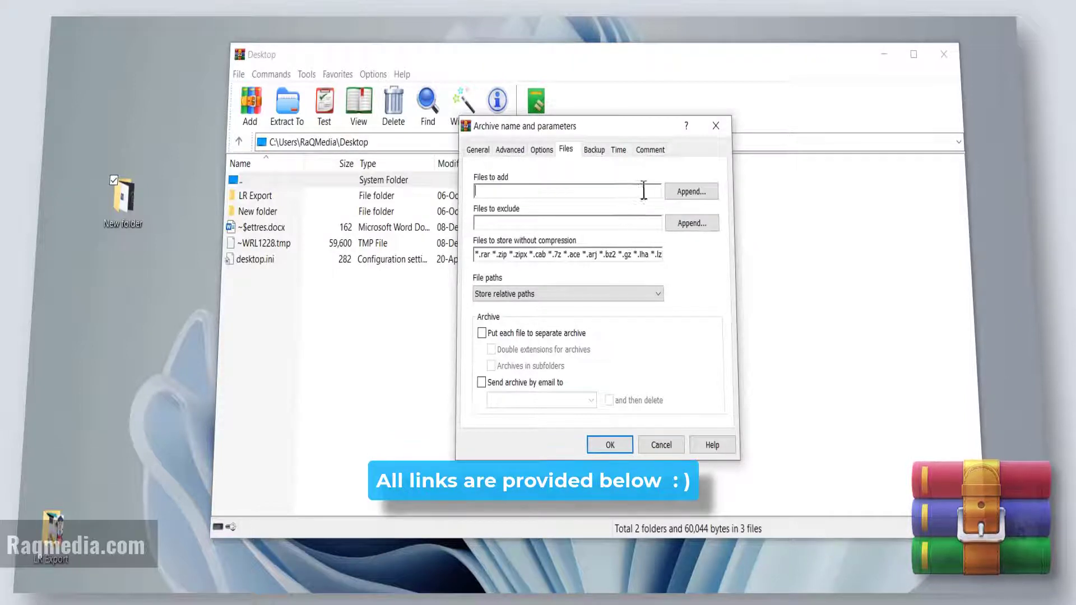
left_click(693, 191)
left_click(695, 264)
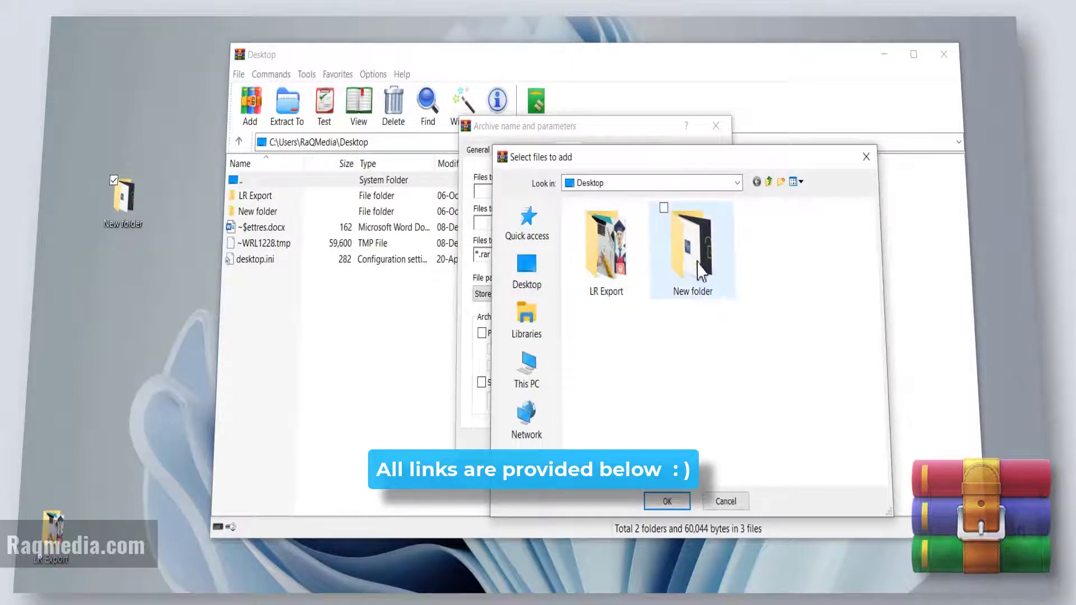
left_click(675, 502)
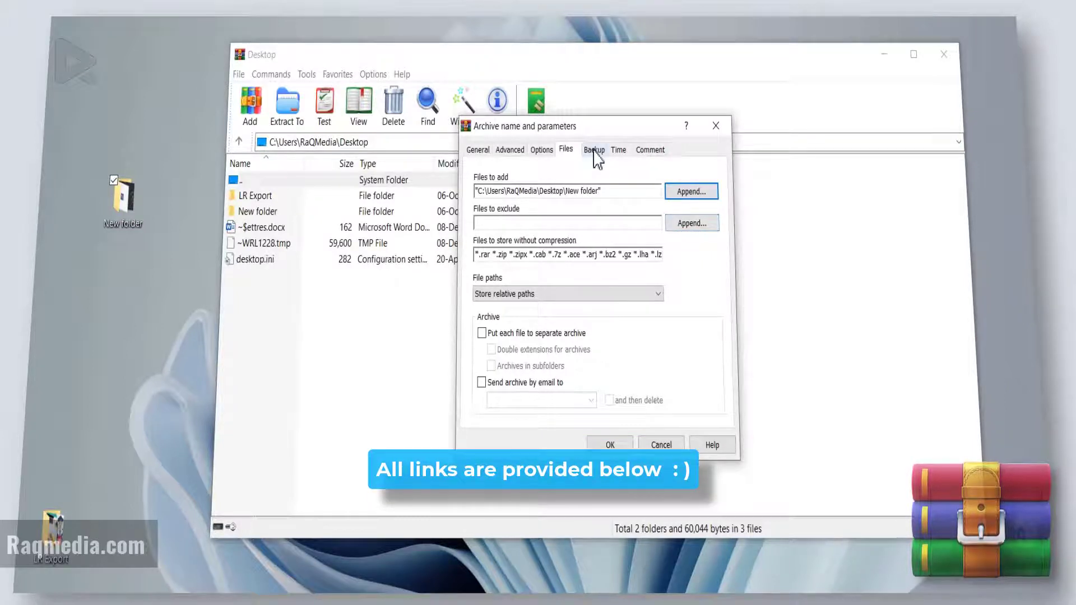
Enter an archive comment made of a person's first name and "Project", and create the RAR archive.
left_click(650, 150)
left_click(593, 249)
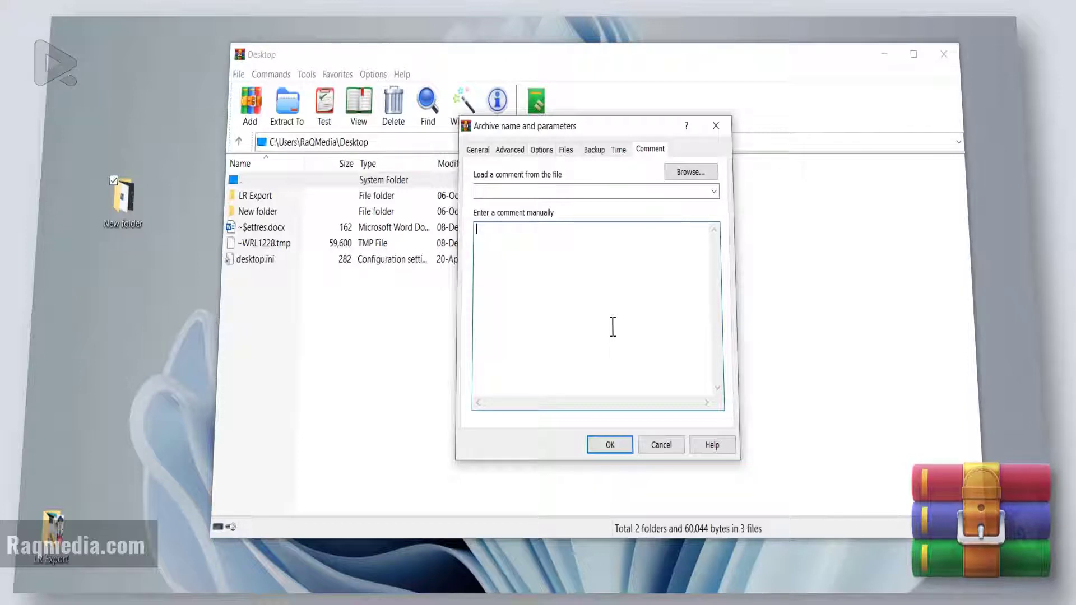
type("i")
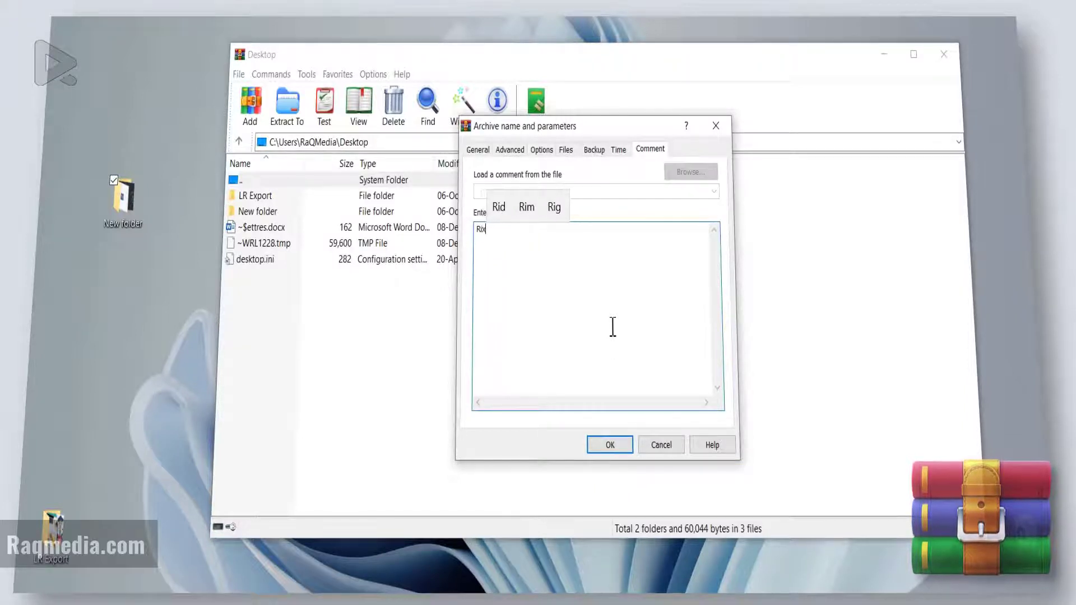
type("cky Project")
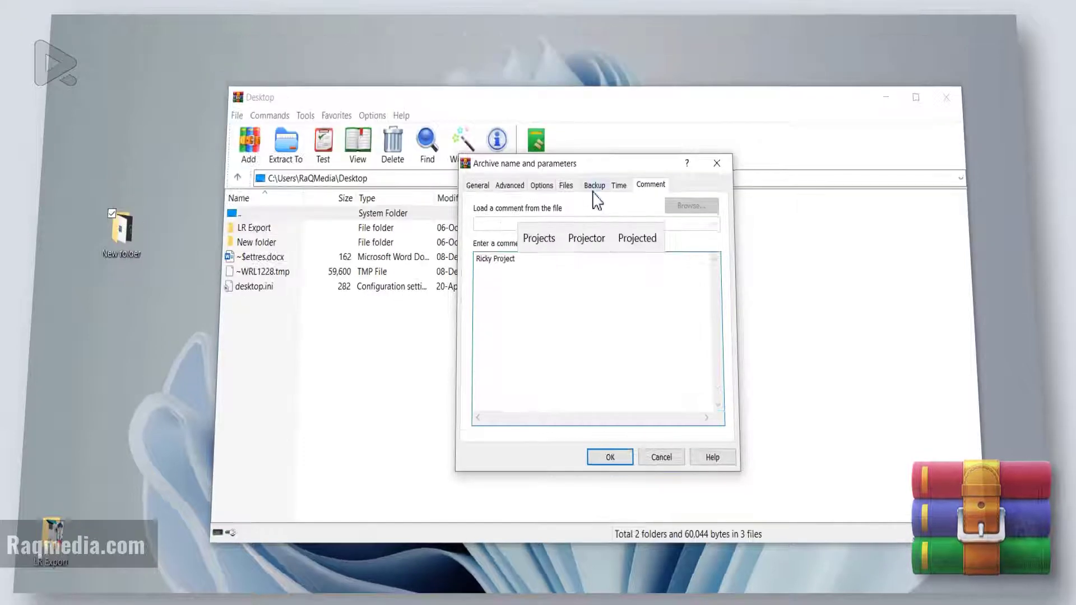
left_click(480, 186)
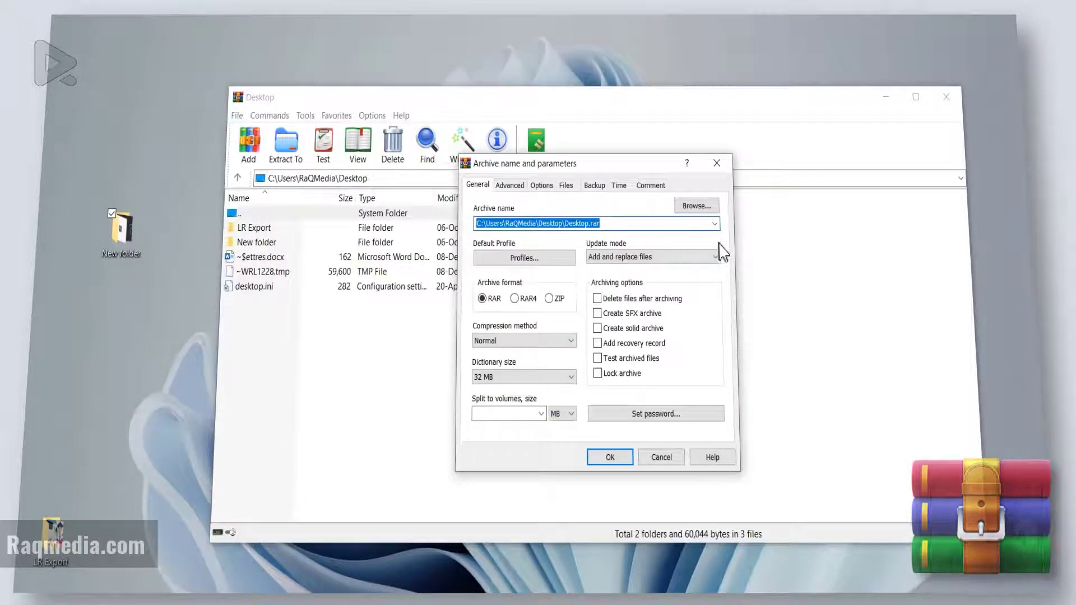
left_click(621, 461)
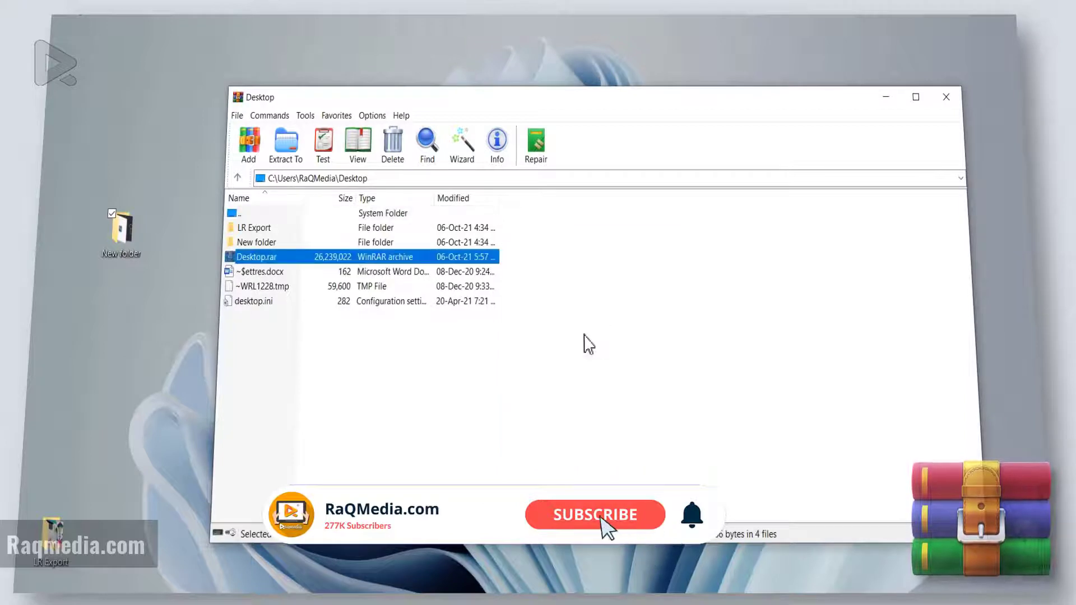
Open the new Desktop.rar archive, check its file list and comment by resizing the panes, and close it.
left_click(85, 19)
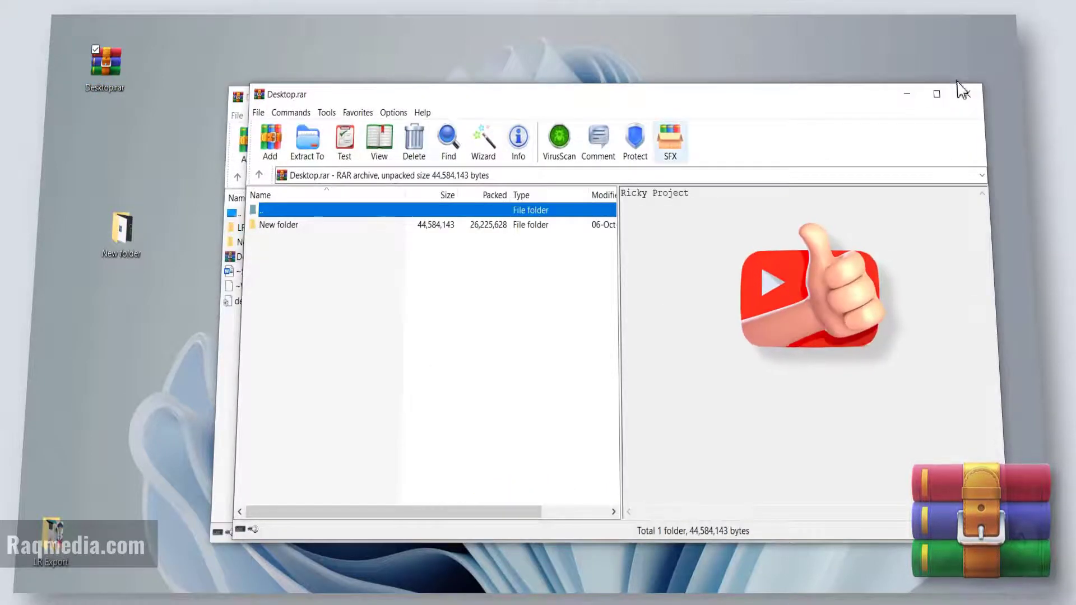
left_click_drag(690, 193, 621, 194)
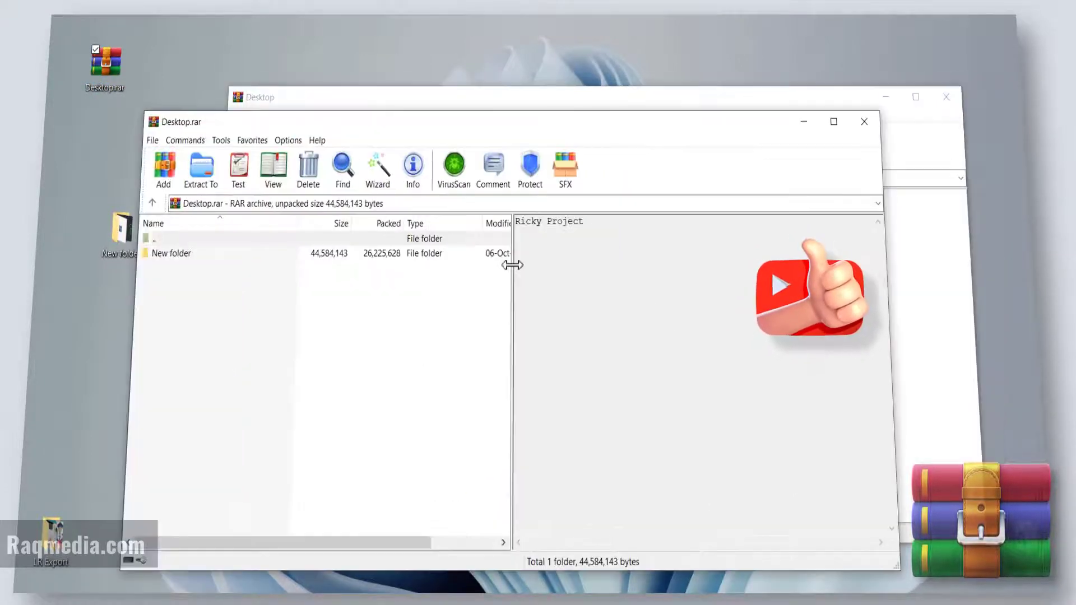
left_click_drag(512, 265, 576, 265)
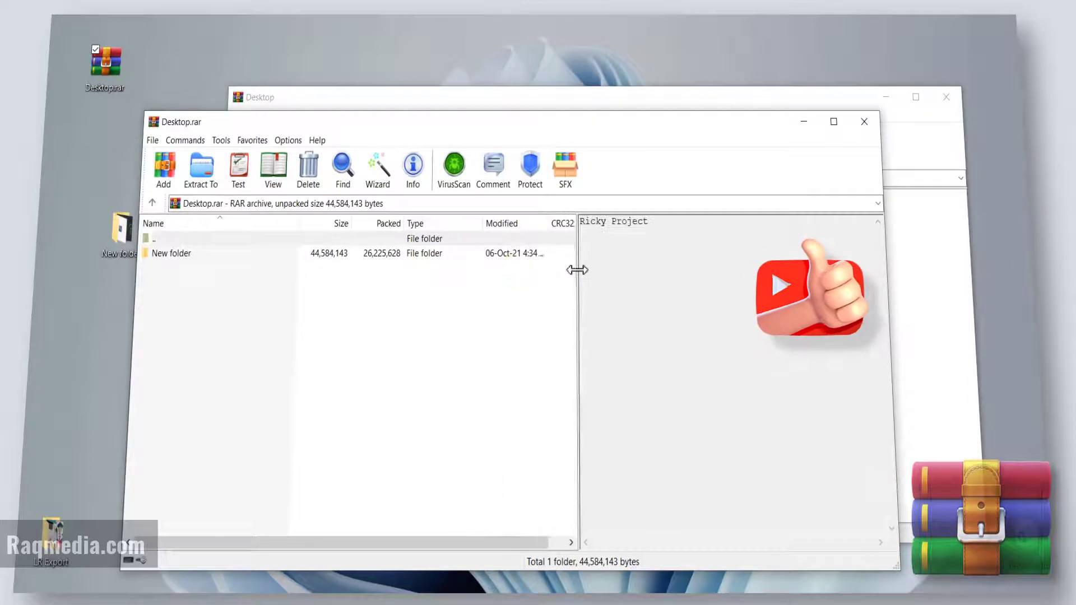
left_click(168, 253)
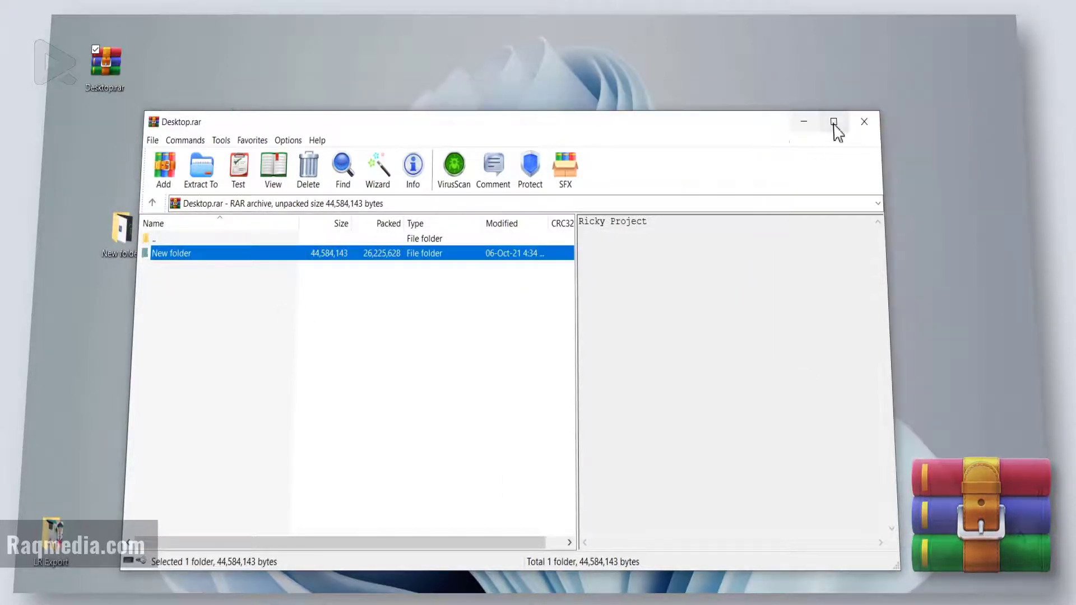
left_click(864, 121)
Rename the Desktop.rar archive on the desktop to "My Project.rar".
left_click(106, 90)
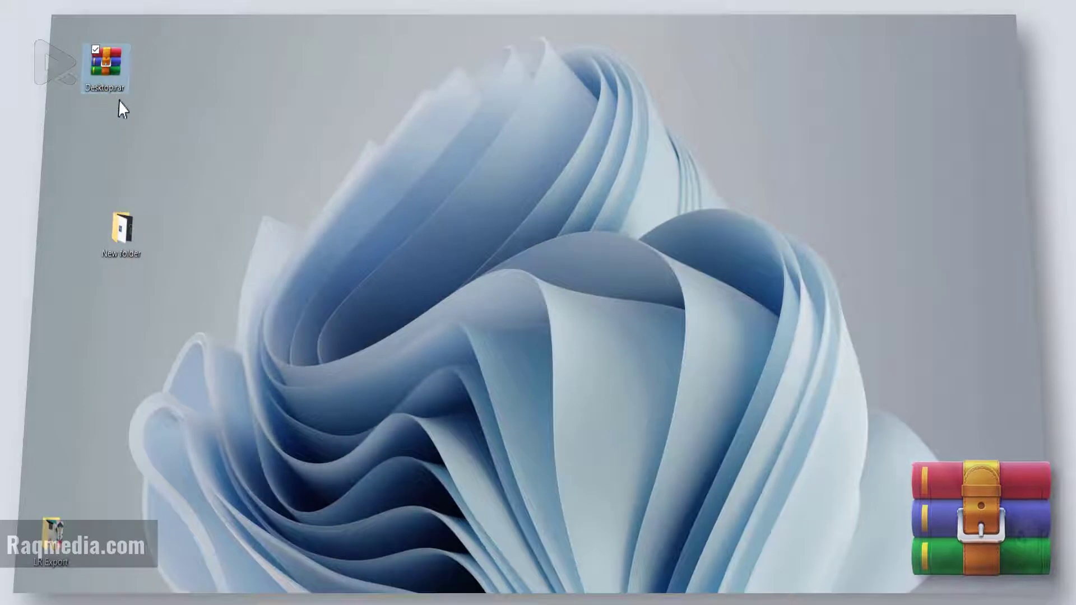
type("My Projec")
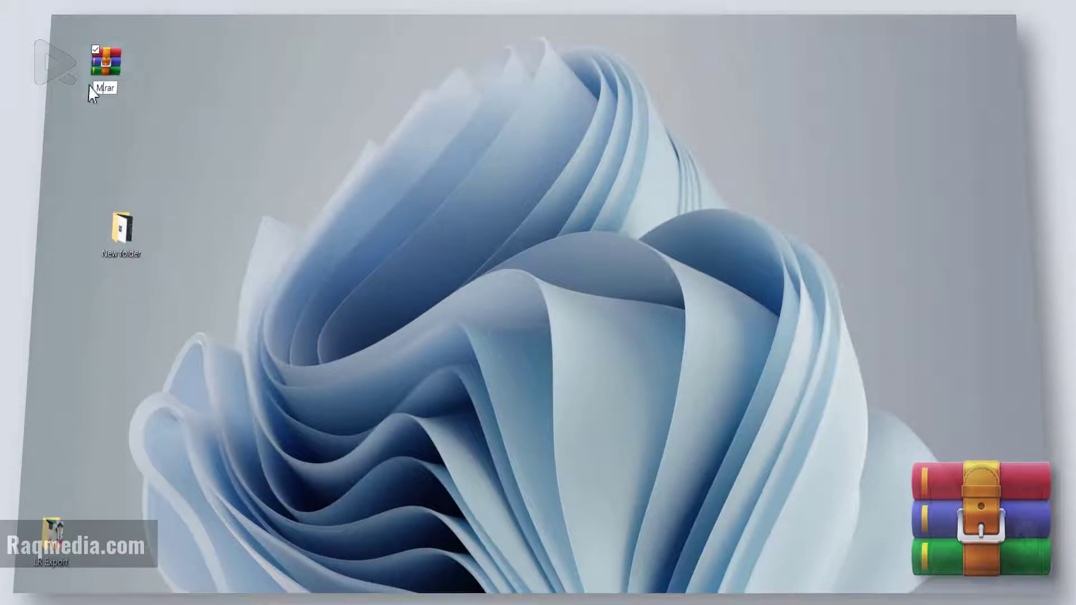
type("t")
key("Return")
Open My Project.rar and look through the files in its New folder.
key("Return")
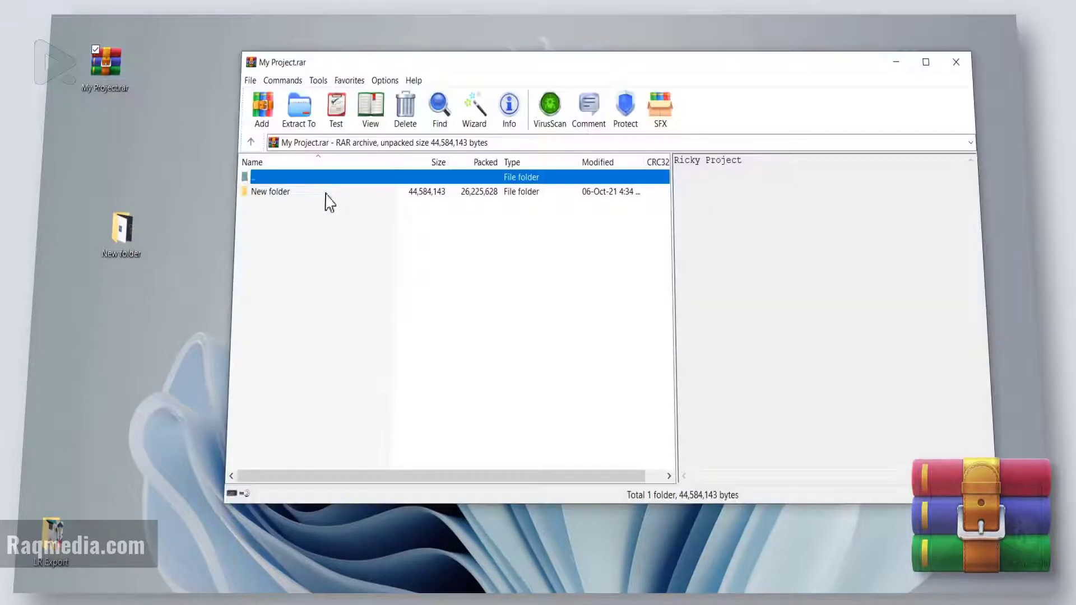
double_click(312, 199)
scroll(353, 343, "down", 1)
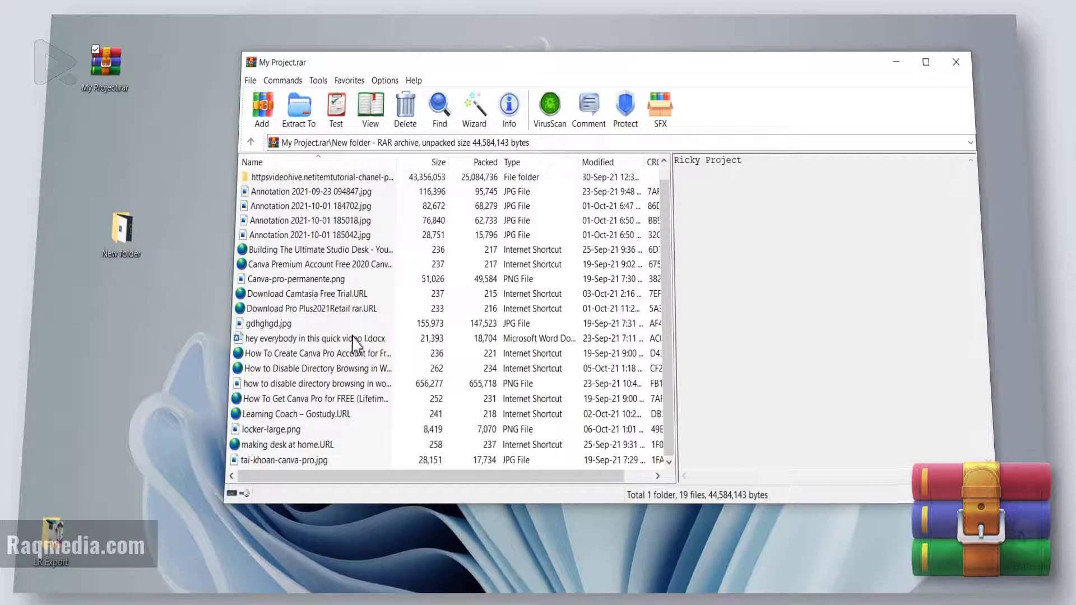
scroll(348, 370, "up", 1)
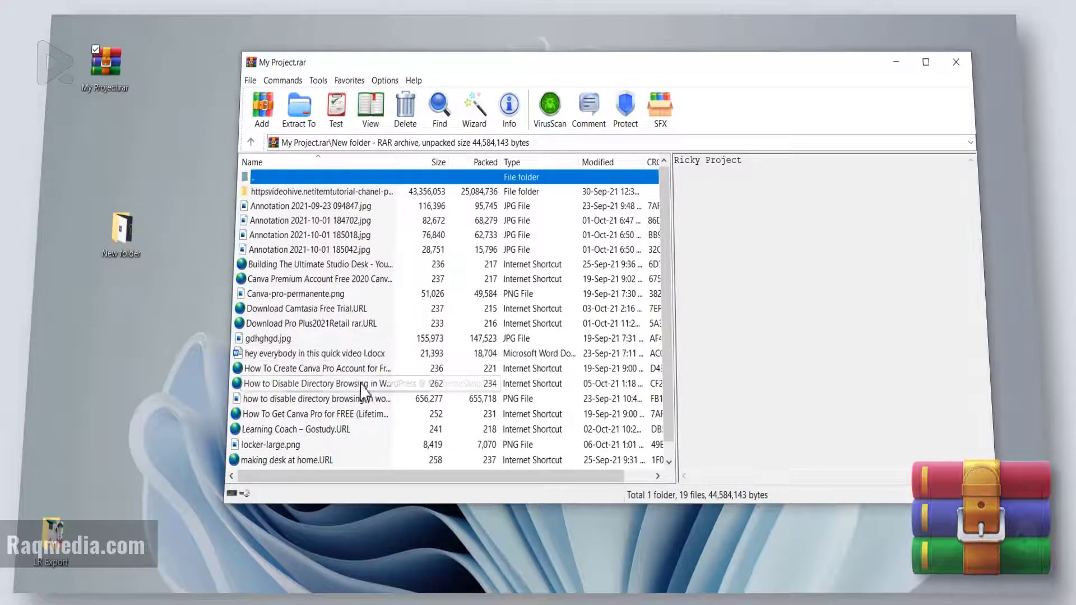
Line up the My Project.rar icon directly above New folder on the desktop.
left_click(112, 79)
left_click_drag(109, 73, 140, 90)
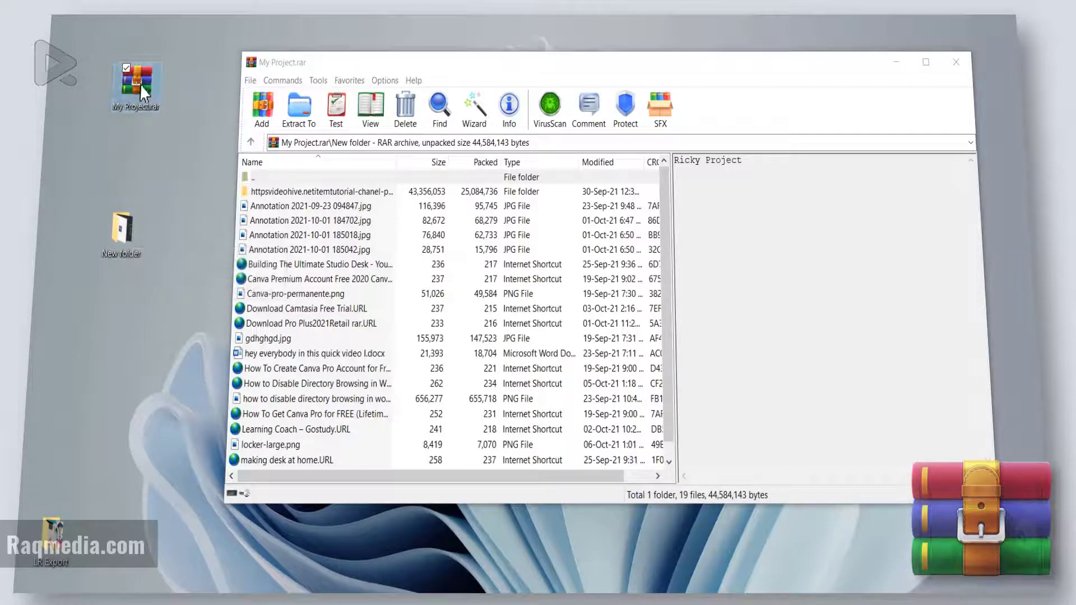
left_click_drag(139, 83, 134, 163)
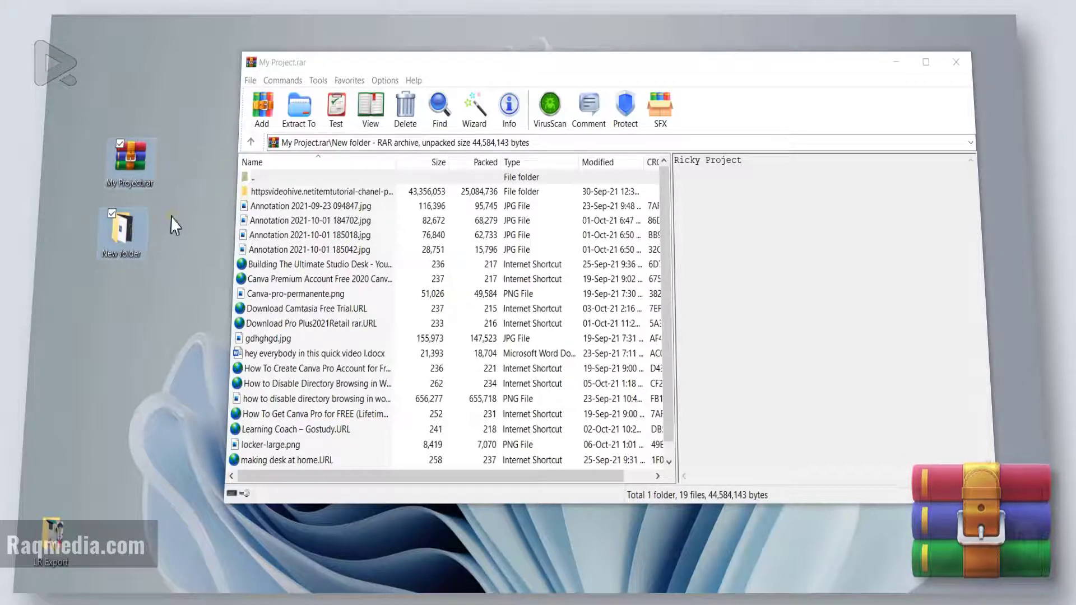
left_click_drag(130, 232, 144, 224)
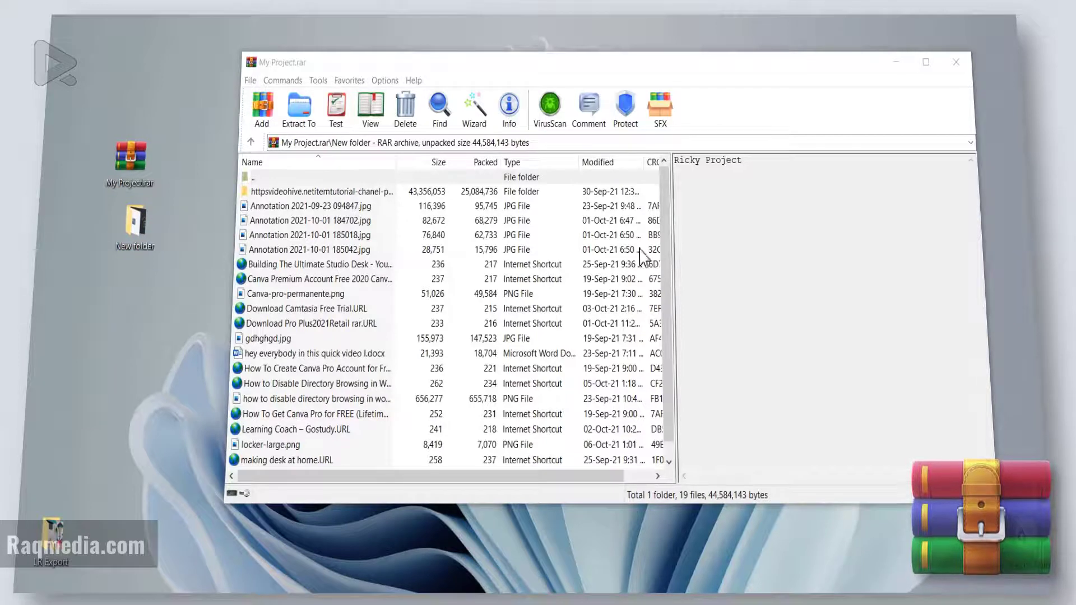
Widen the archive's file list, close the archive, and place New folder and My Project.rar side by side on the desktop.
left_click_drag(671, 240, 695, 240)
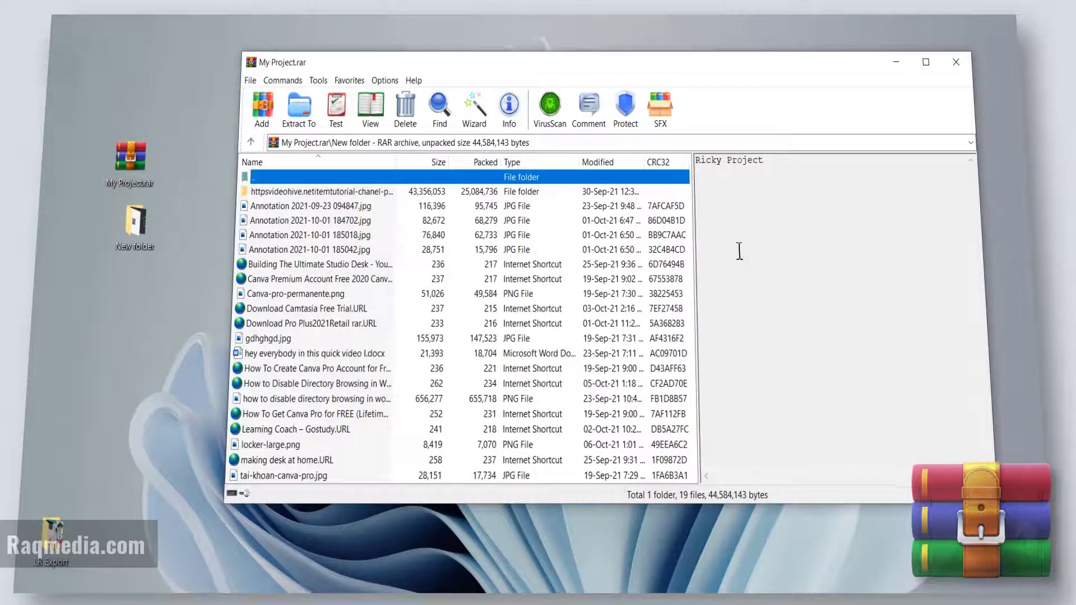
left_click(960, 74)
left_click_drag(134, 227, 88, 356)
left_click_drag(129, 185, 147, 337)
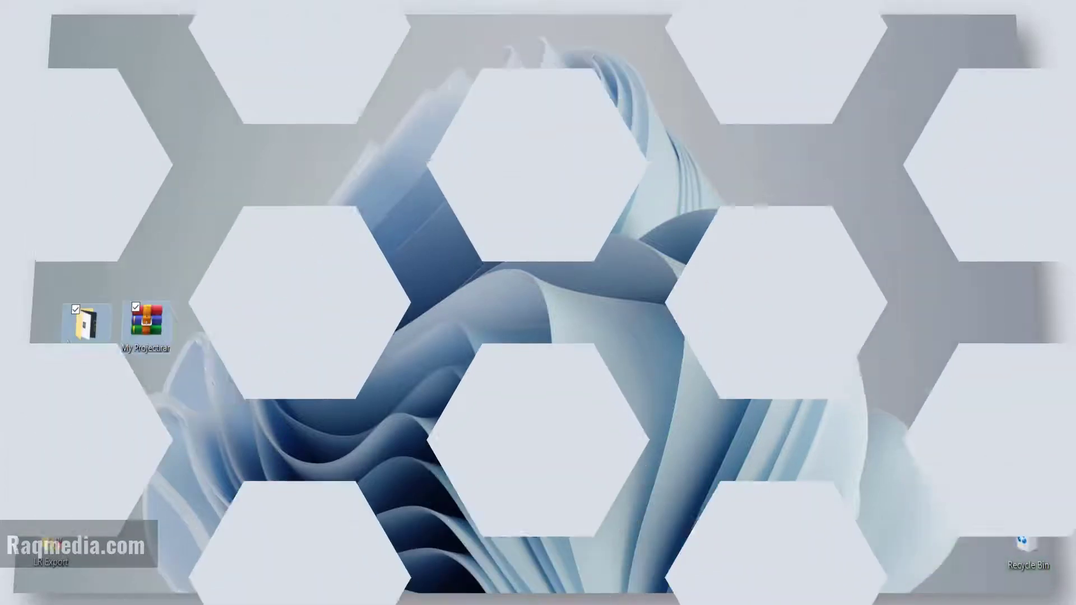